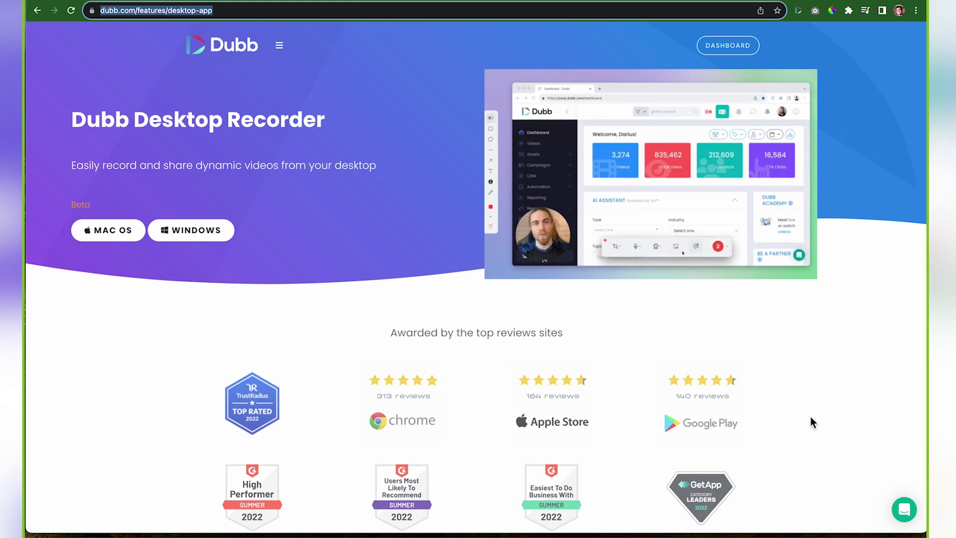
Step: Turn off the webcam bubble in the Dubb browser recorder panel and close the panel
{"action": "scroll", "coordinate": [830, 419], "scroll_direction": "down", "scroll_amount": 5}
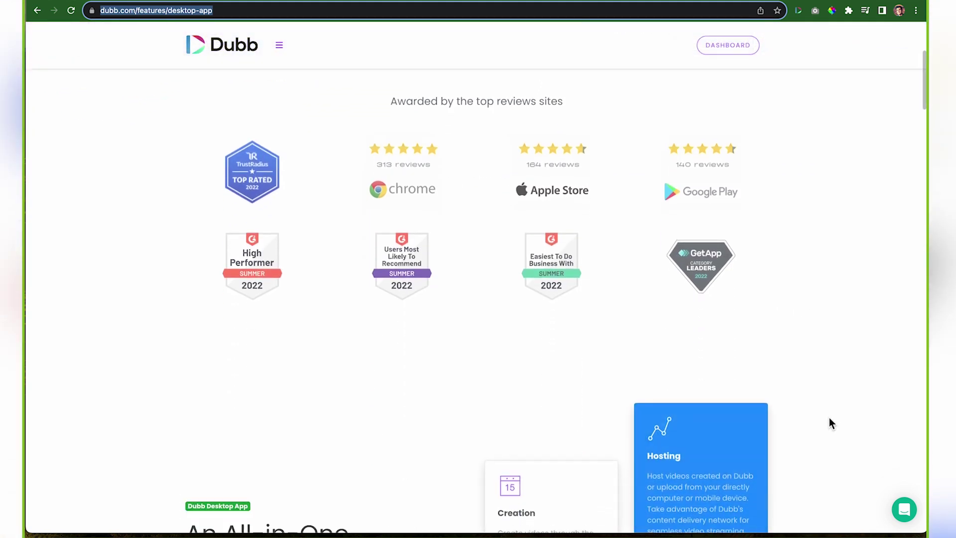
{"action": "scroll", "coordinate": [695, 172], "scroll_direction": "up", "scroll_amount": 5}
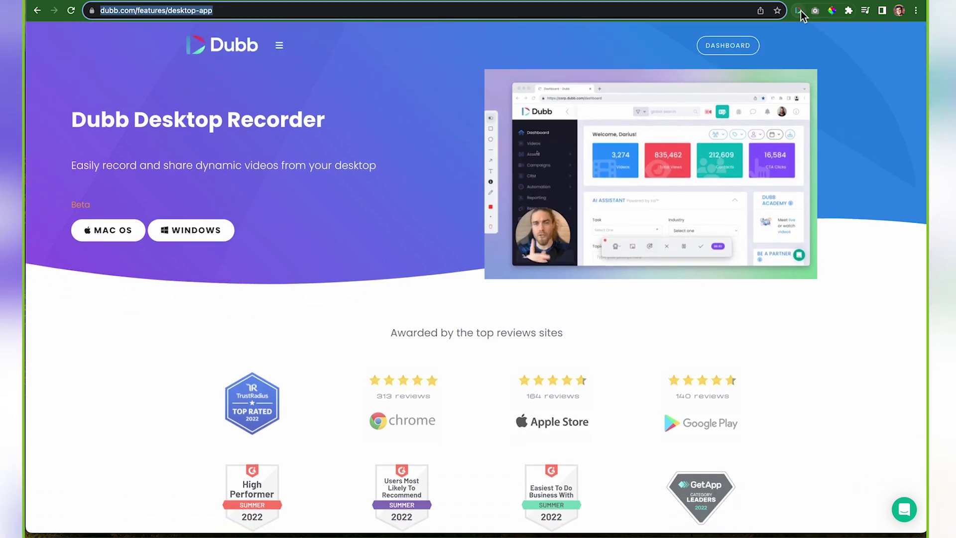
{"action": "left_click", "coordinate": [799, 10]}
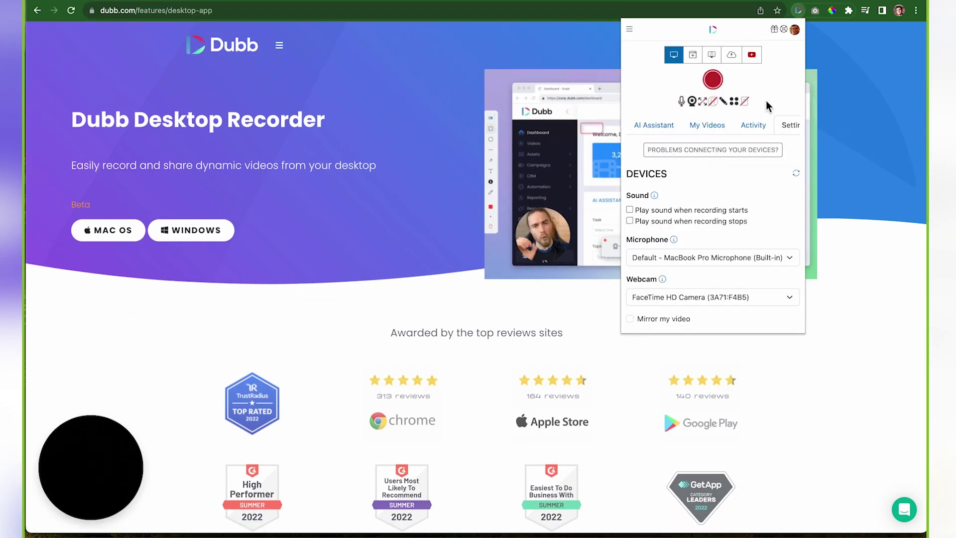
{"action": "left_click", "coordinate": [692, 101]}
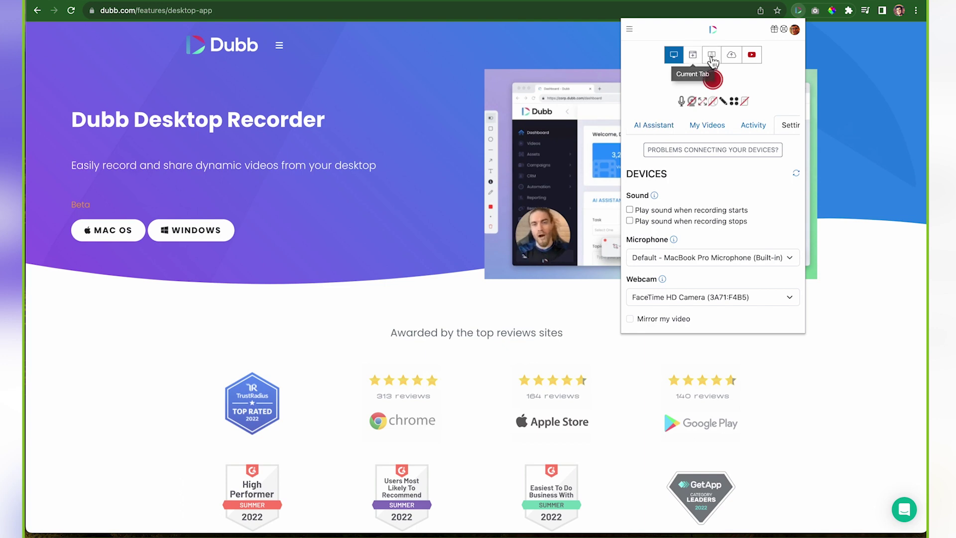
{"action": "left_click", "coordinate": [797, 20]}
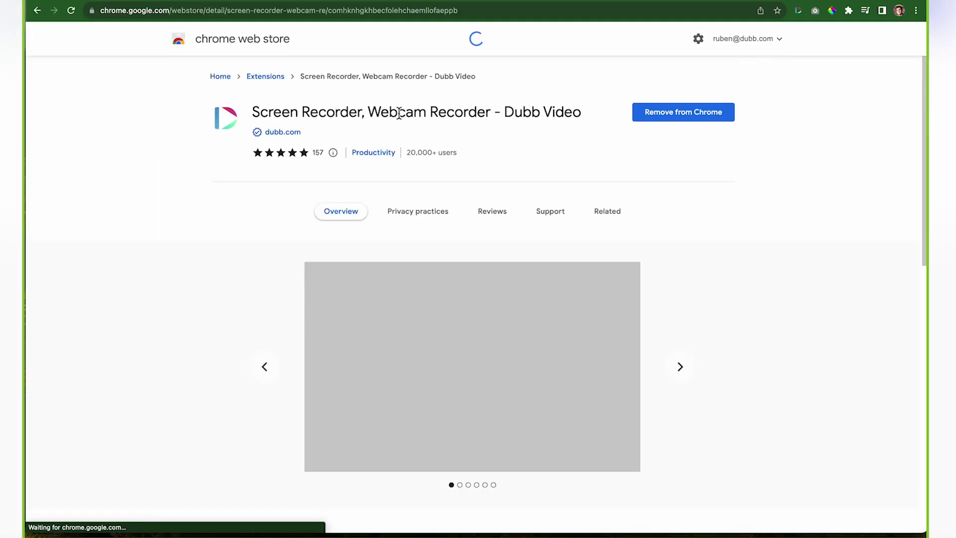
Step: Highlight the 20,000+ users count on the Dubb Web Store listing, then clear the highlight
{"action": "left_click_drag", "start_coordinate": [456, 155], "coordinate": [408, 157]}
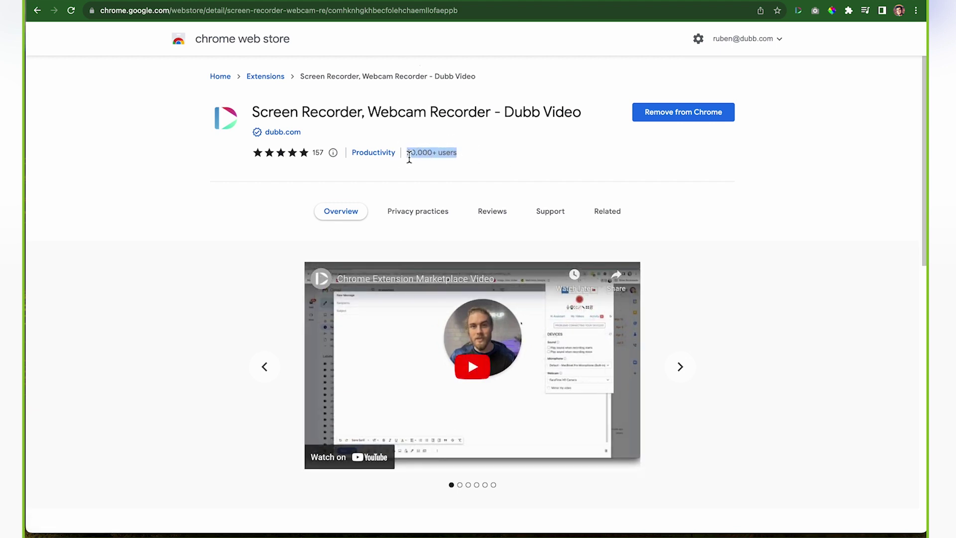
{"action": "left_click", "coordinate": [535, 149]}
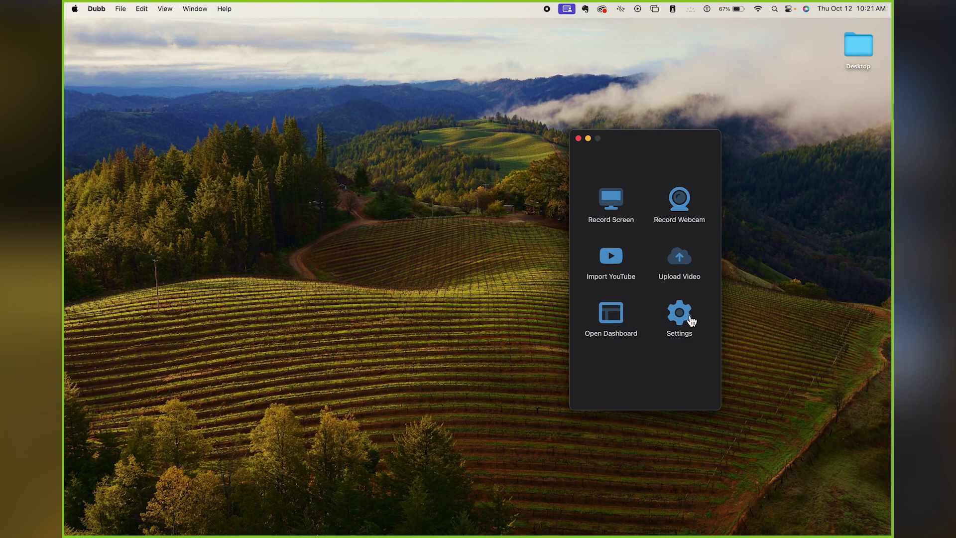
Step: Start a screen recording setup, move its controls lower, and set the capture area to 16:9 (Landscape)
{"action": "left_click", "coordinate": [609, 198]}
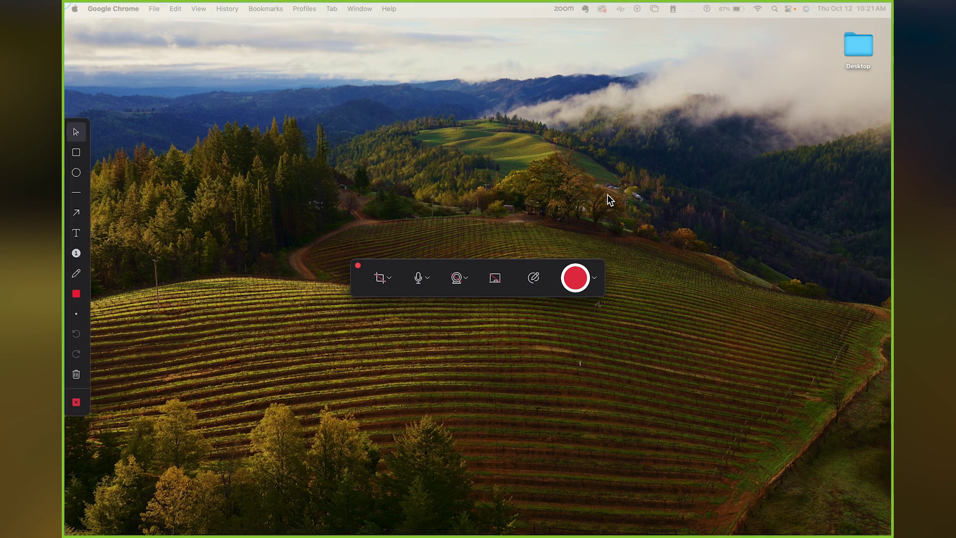
{"action": "left_click_drag", "start_coordinate": [551, 292], "coordinate": [548, 431]}
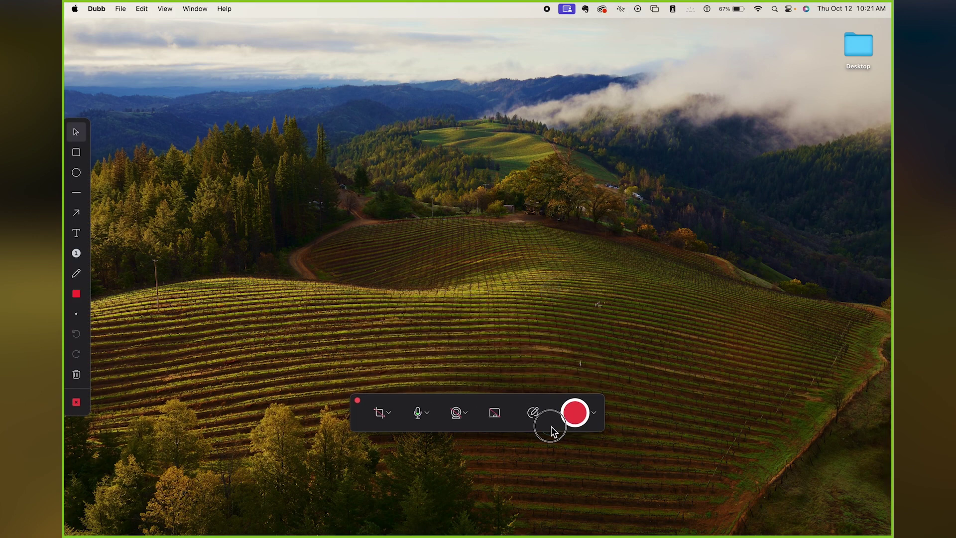
{"action": "left_click", "coordinate": [388, 421]}
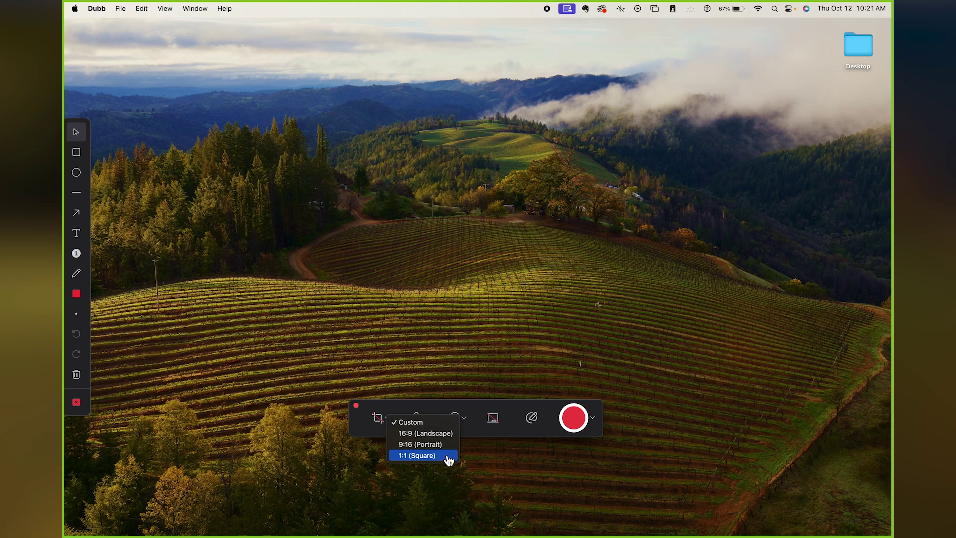
{"action": "left_click", "coordinate": [448, 438]}
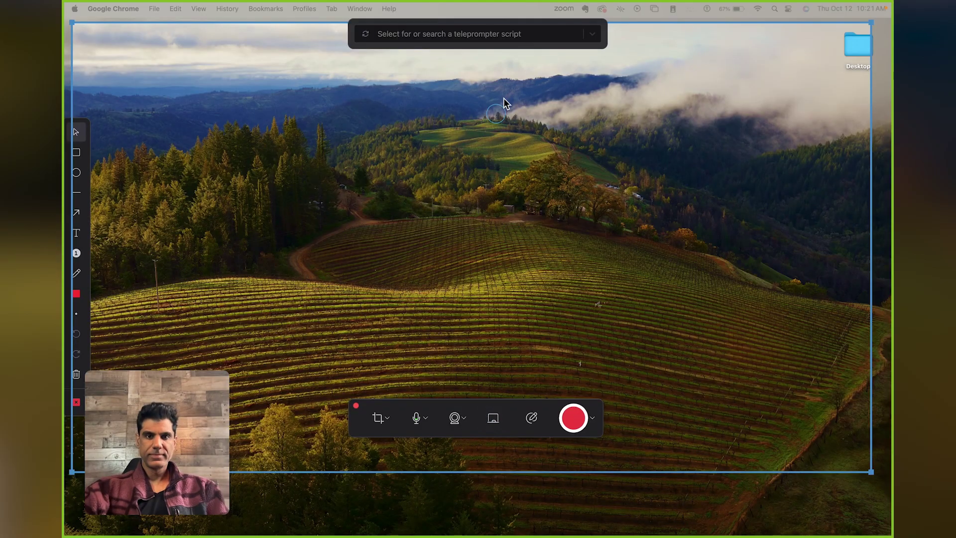
Step: Load the 'Dubb replaces meetings' teleprompter script and turn off the webcam overlay
{"action": "left_click", "coordinate": [512, 81]}
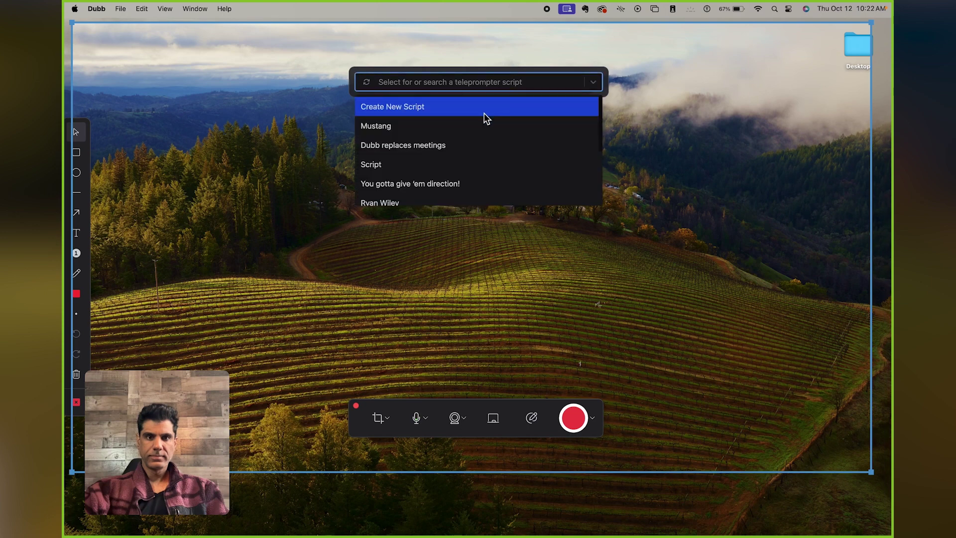
{"action": "left_click", "coordinate": [470, 145]}
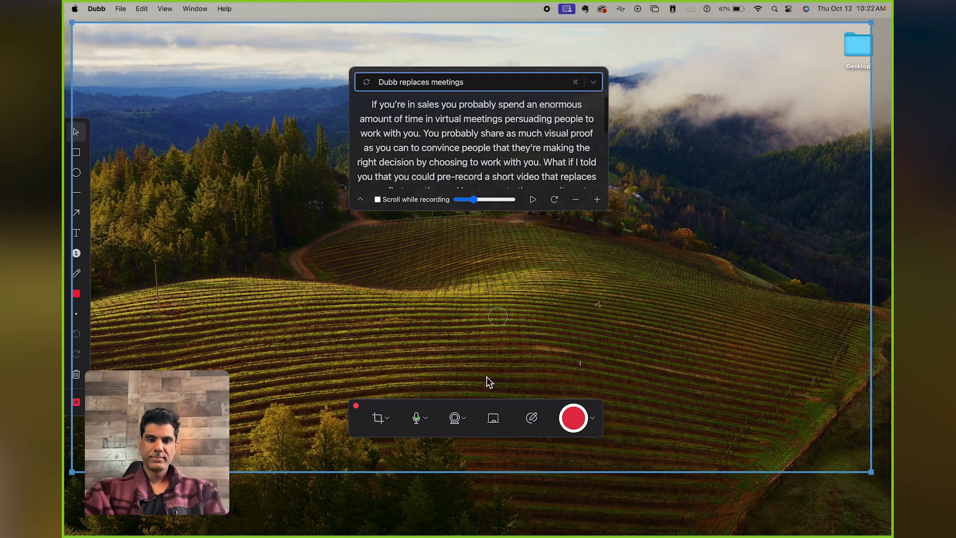
{"action": "left_click", "coordinate": [455, 418]}
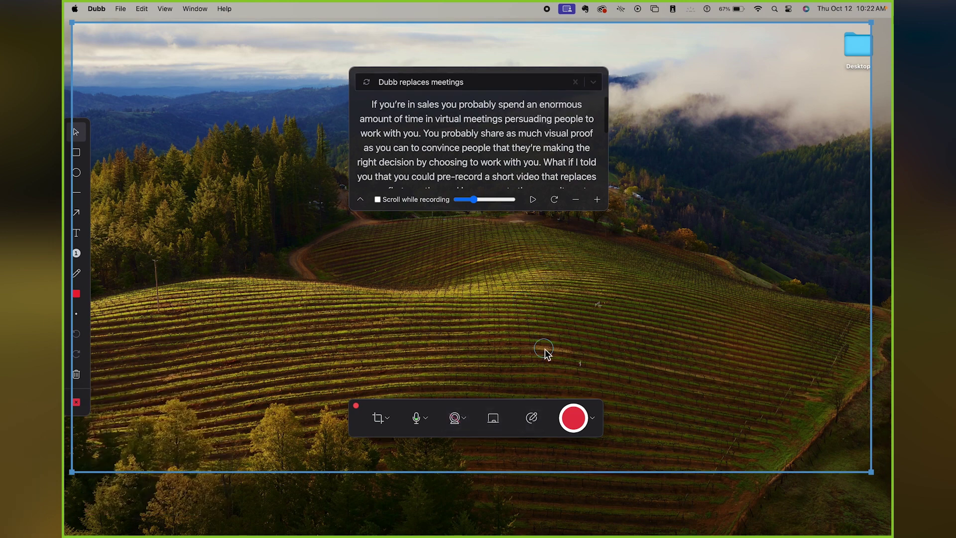
Step: Make the teleprompter text smaller, make the panel taller, and start the script scrolling
{"action": "left_click", "coordinate": [597, 199]}
{"action": "left_click", "coordinate": [597, 199]}
{"action": "left_click", "coordinate": [597, 200]}
{"action": "left_click", "coordinate": [580, 201]}
{"action": "left_click", "coordinate": [582, 202]}
{"action": "left_click", "coordinate": [584, 202]}
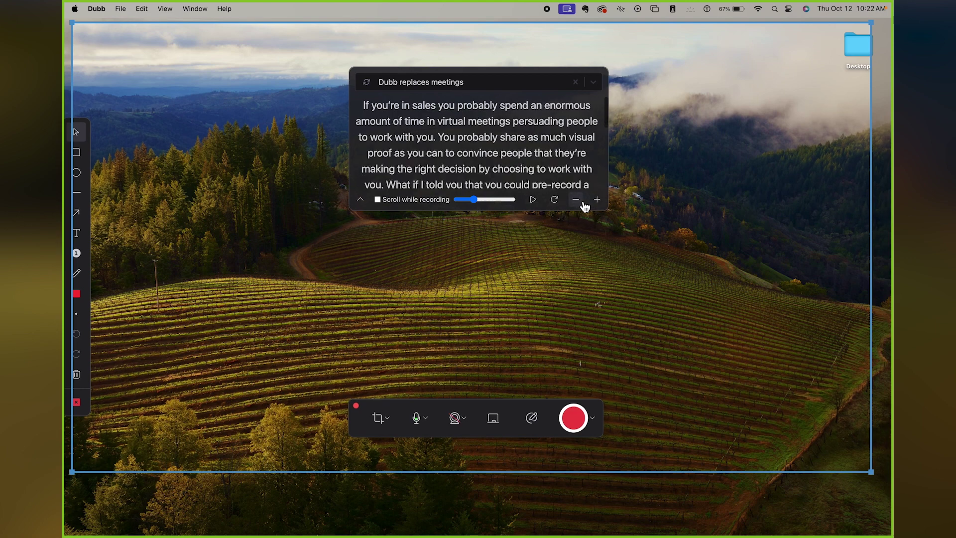
{"action": "left_click", "coordinate": [583, 202]}
{"action": "left_click_drag", "start_coordinate": [606, 210], "coordinate": [608, 298]}
{"action": "left_click", "coordinate": [533, 291]}
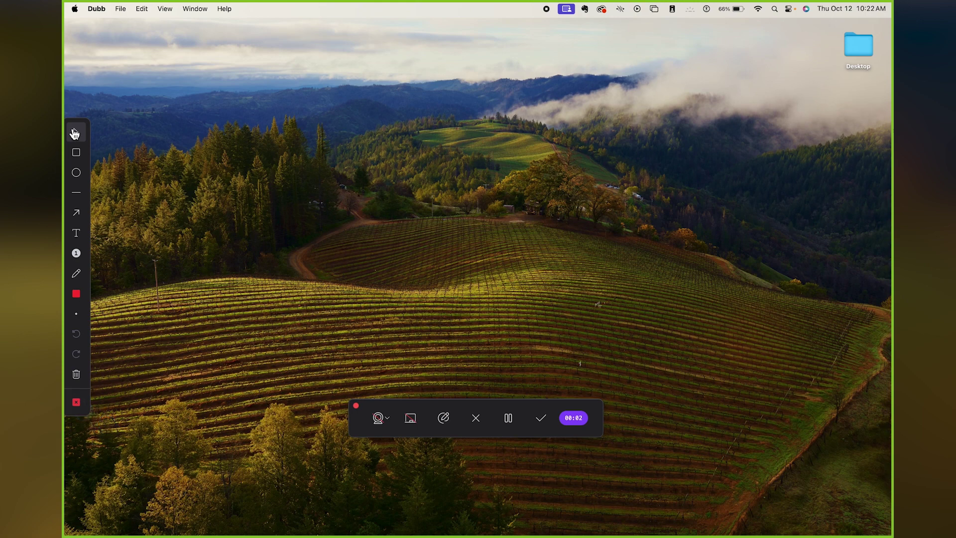
Step: Draw a red rectangle around the green hilltop, a red line beneath it, and a red arrow to the top-left
{"action": "left_click_drag", "start_coordinate": [84, 121], "coordinate": [113, 128]}
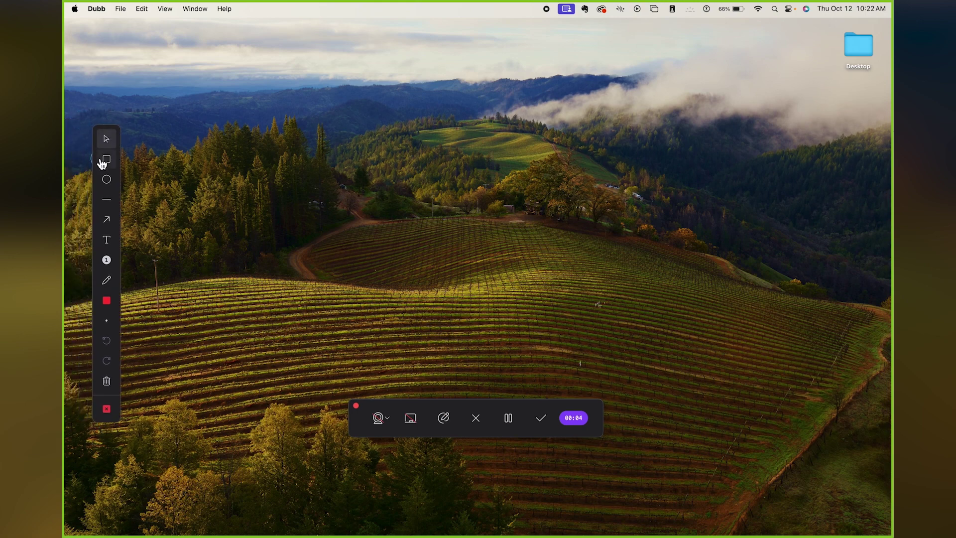
{"action": "left_click_drag", "start_coordinate": [328, 105], "coordinate": [502, 236]}
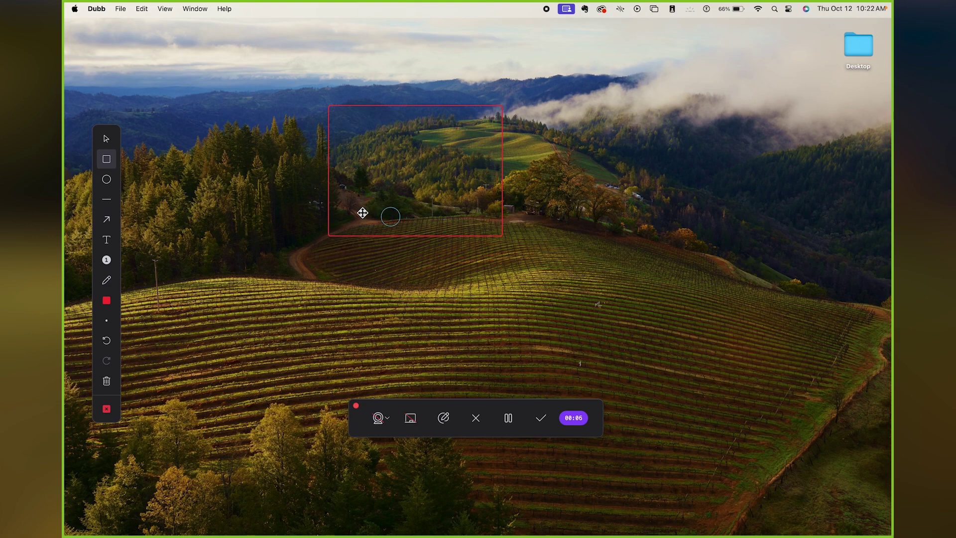
{"action": "left_click", "coordinate": [118, 201]}
{"action": "left_click_drag", "start_coordinate": [313, 277], "coordinate": [499, 278]}
{"action": "left_click", "coordinate": [109, 242]}
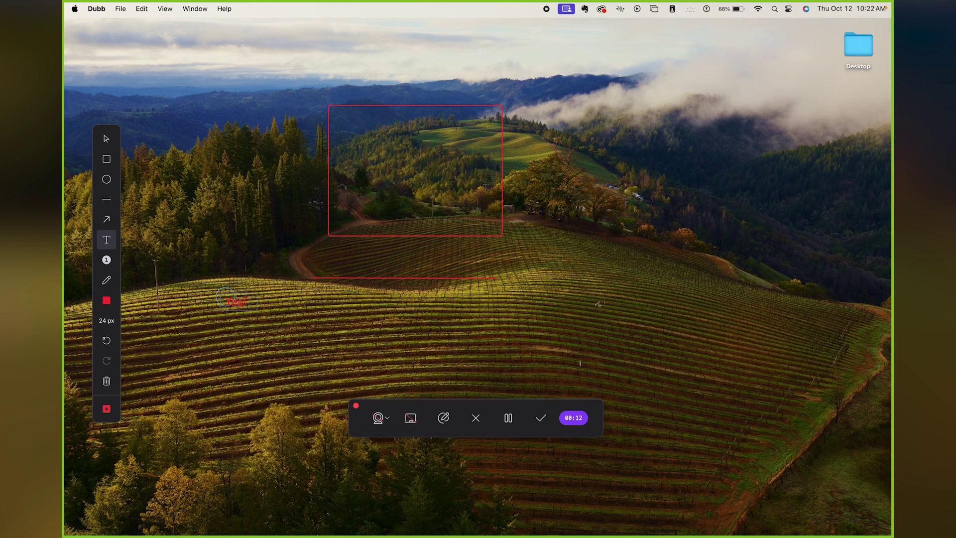
{"action": "left_click", "coordinate": [108, 220]}
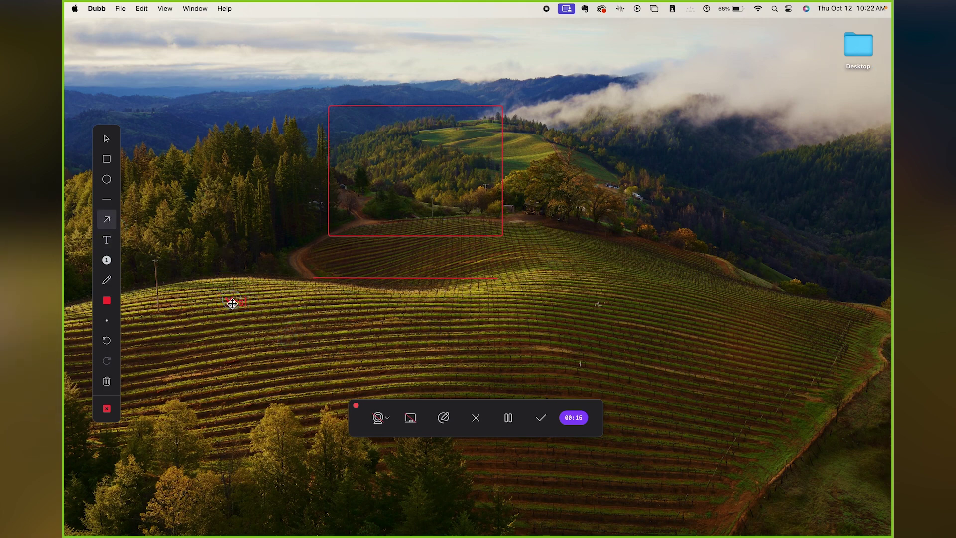
{"action": "mouse_move", "coordinate": [192, 331]}
{"action": "left_mouse_down"}
{"action": "mouse_move", "coordinate": [171, 181]}
{"action": "mouse_move", "coordinate": [98, 25]}
{"action": "left_mouse_up"}
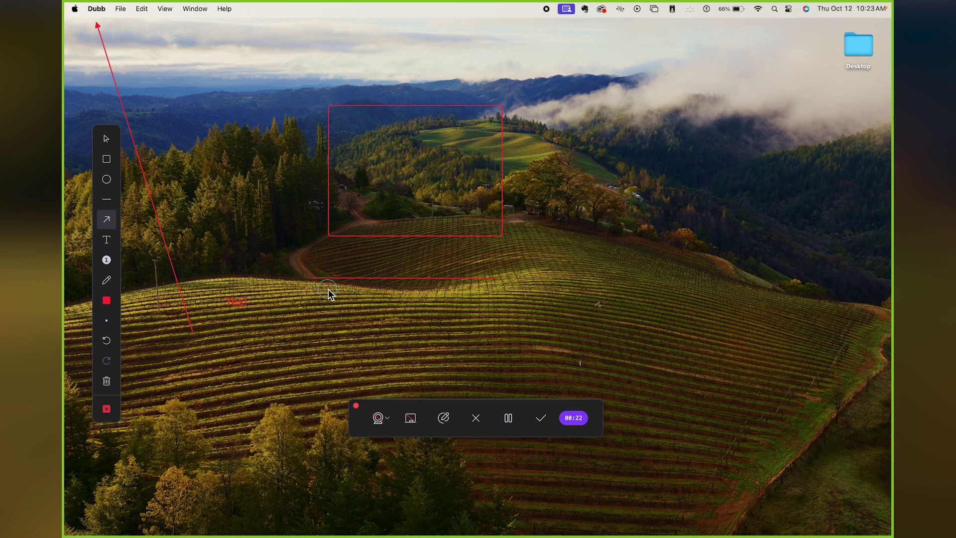
Step: Clear all annotations, then cancel the recording and confirm discarding it
{"action": "left_click", "coordinate": [106, 410]}
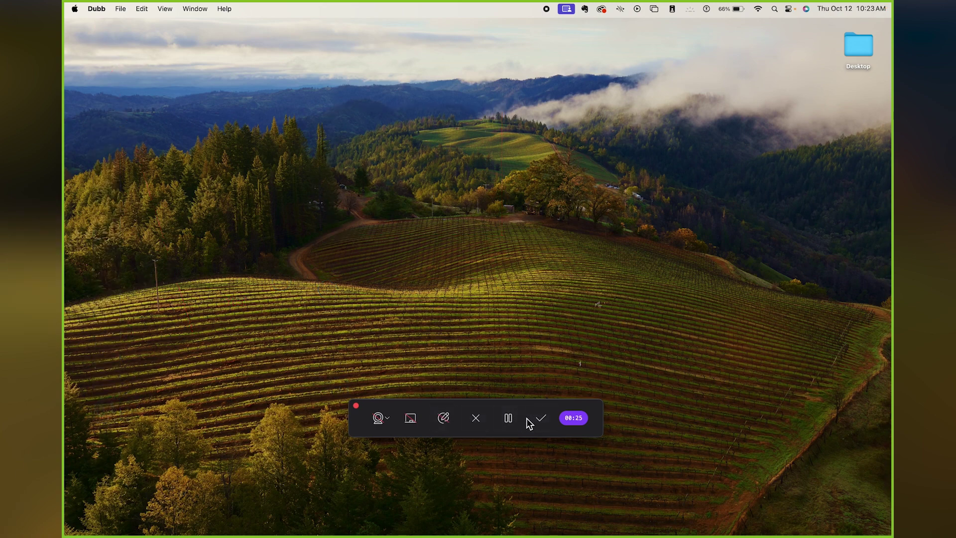
{"action": "left_click", "coordinate": [475, 417]}
{"action": "left_click", "coordinate": [508, 477]}
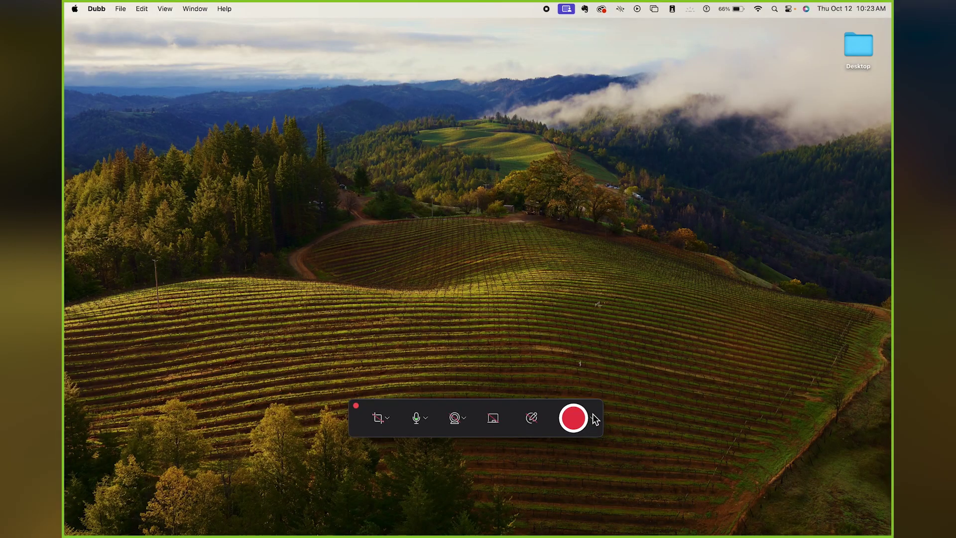
{"action": "left_click", "coordinate": [592, 417]}
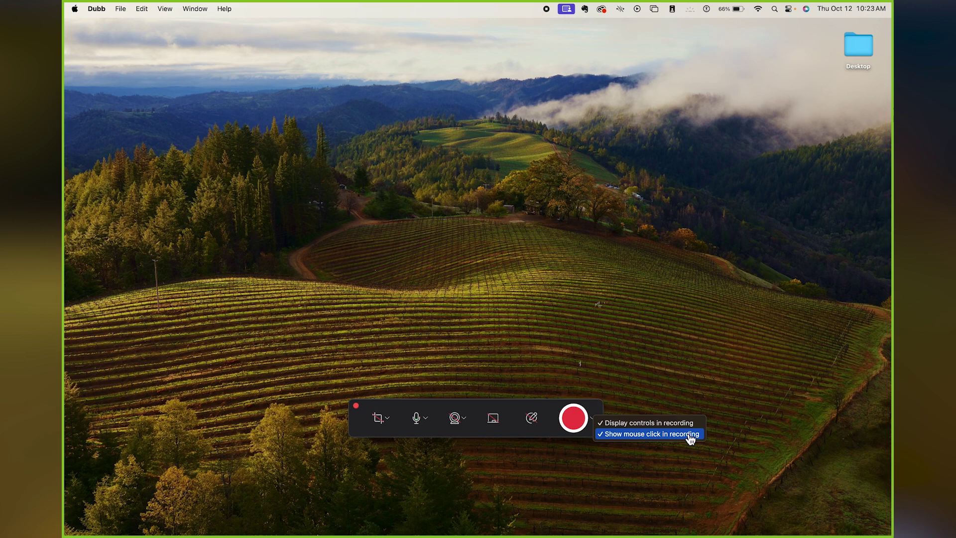
{"action": "left_click", "coordinate": [578, 419]}
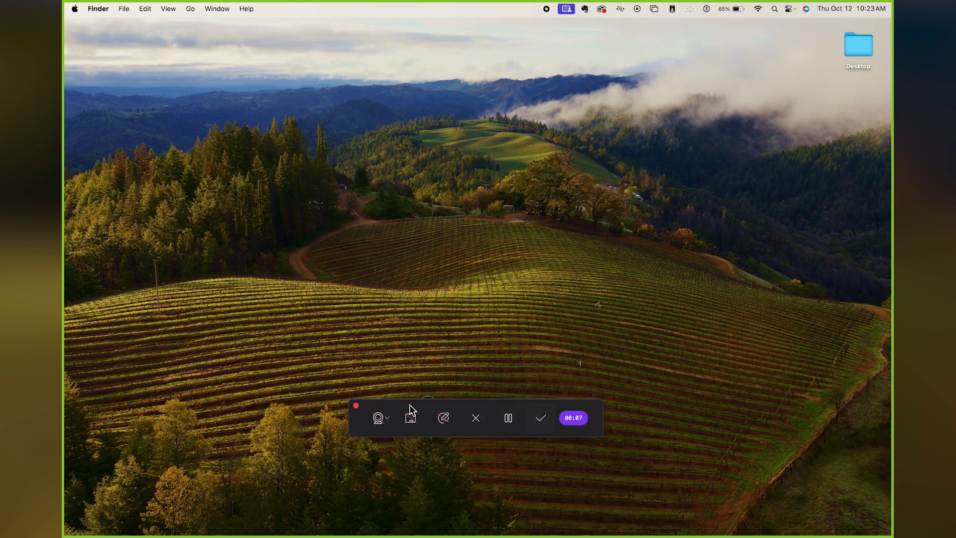
{"action": "left_click", "coordinate": [475, 418]}
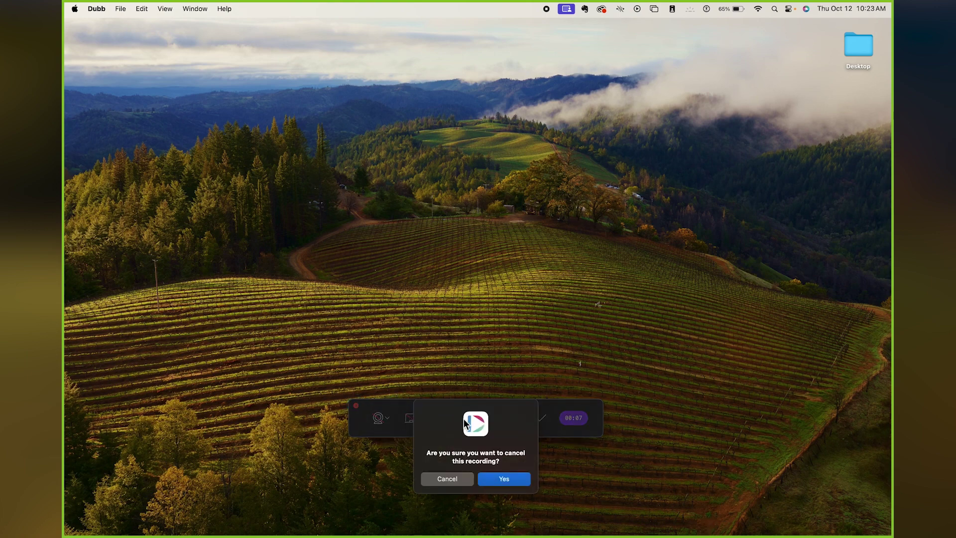
{"action": "left_click", "coordinate": [502, 479]}
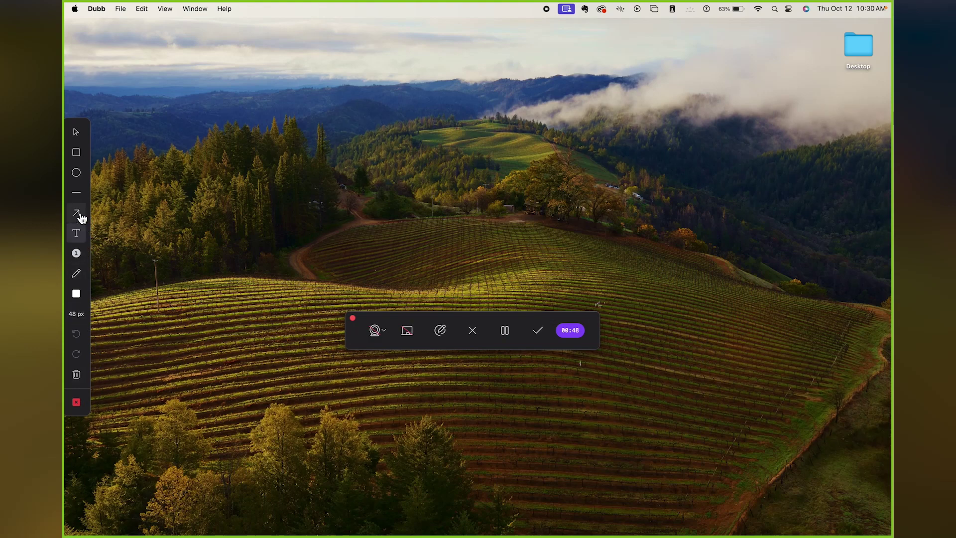
Step: Draw a white arrow down across the vineyard and add the caption 'You can pause while recording!'
{"action": "left_click", "coordinate": [79, 214]}
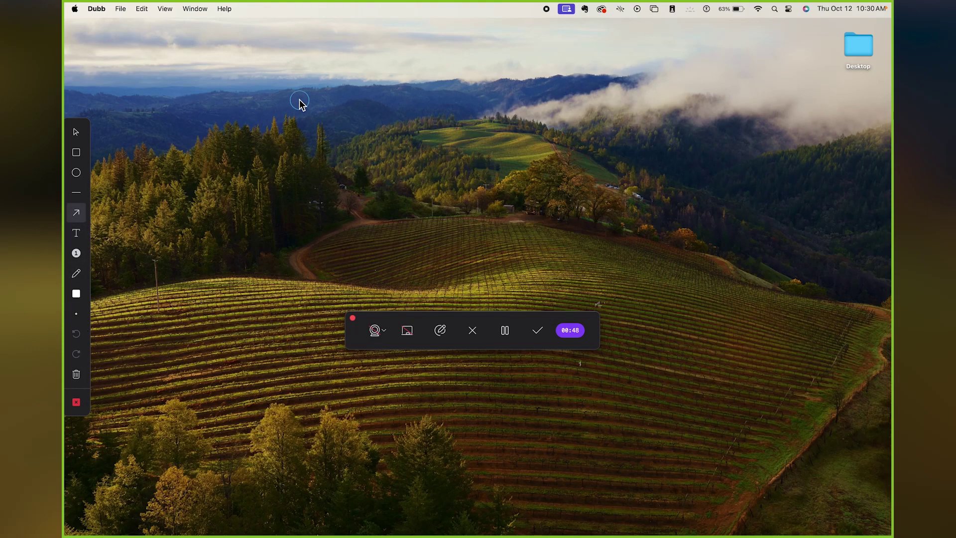
{"action": "mouse_move", "coordinate": [299, 93]}
{"action": "left_mouse_down"}
{"action": "mouse_move", "coordinate": [448, 207]}
{"action": "mouse_move", "coordinate": [495, 301]}
{"action": "left_mouse_up"}
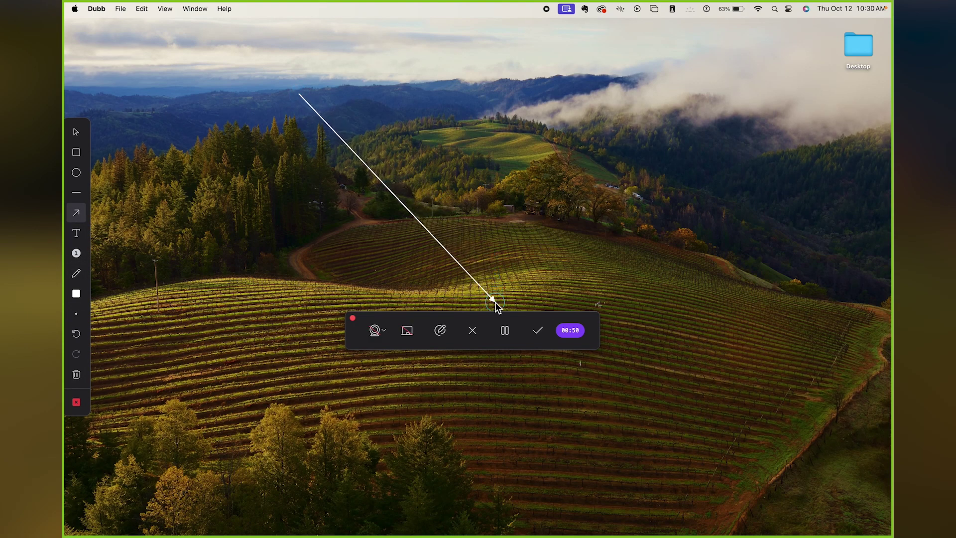
{"action": "left_click", "coordinate": [76, 234]}
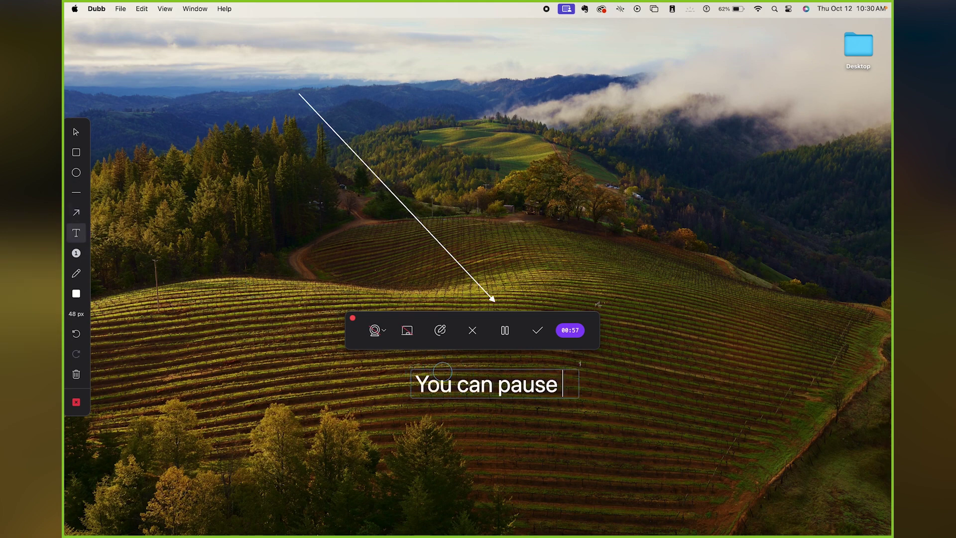
{"action": "type", "text": "rding!"}
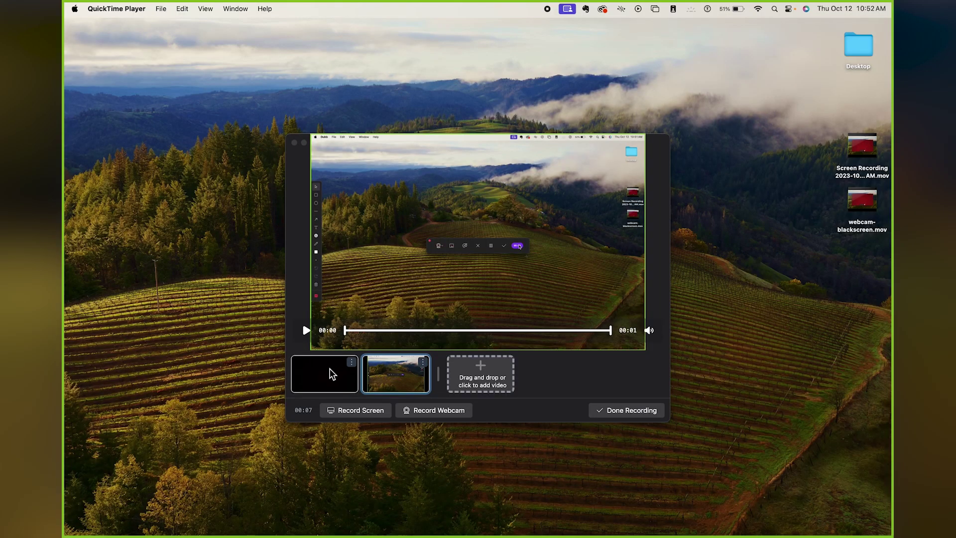
Step: Move the black clip after the screen recording and merge the clips with Done Recording
{"action": "left_click", "coordinate": [332, 375]}
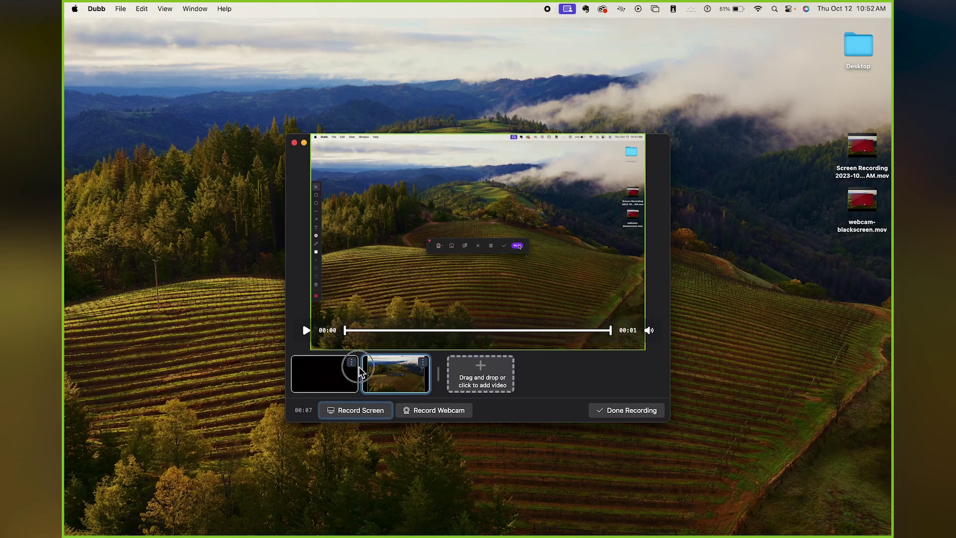
{"action": "left_click_drag", "start_coordinate": [324, 376], "coordinate": [405, 373]}
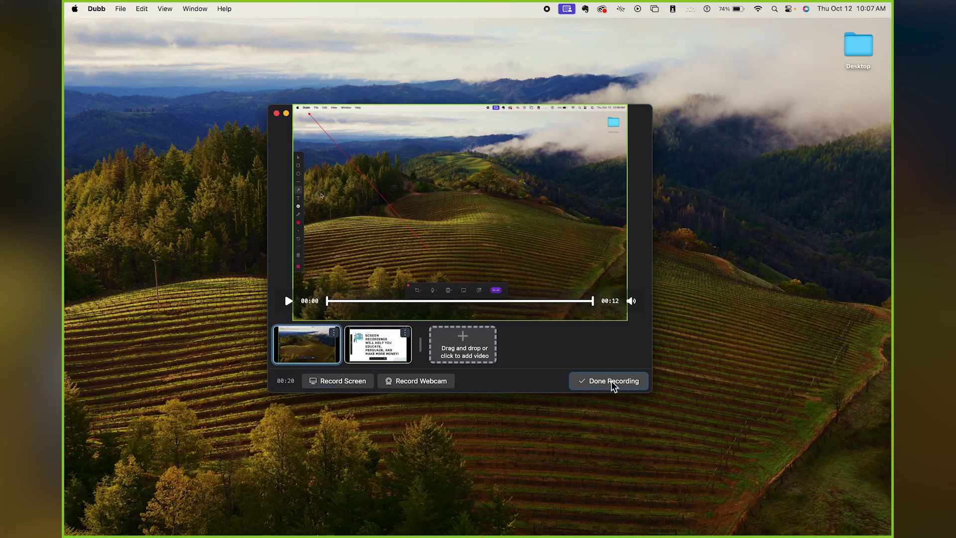
{"action": "left_click", "coordinate": [612, 381]}
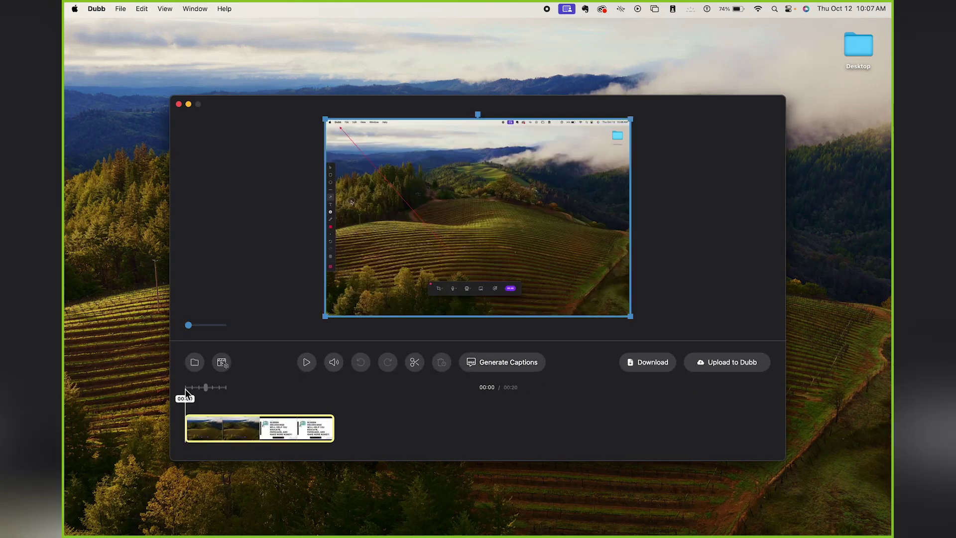
Step: Split out and delete a short piece near 00:08, trimming the video to 16 seconds, then download it
{"action": "left_click_drag", "start_coordinate": [182, 403], "coordinate": [193, 402]}
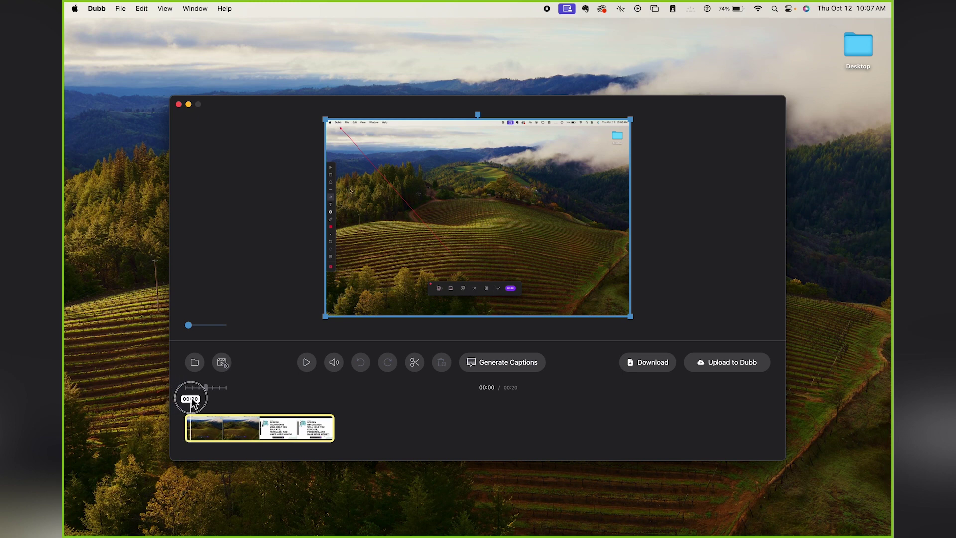
{"action": "left_click", "coordinate": [418, 369]}
{"action": "left_click_drag", "start_coordinate": [189, 402], "coordinate": [281, 403]}
{"action": "left_click", "coordinate": [414, 369]}
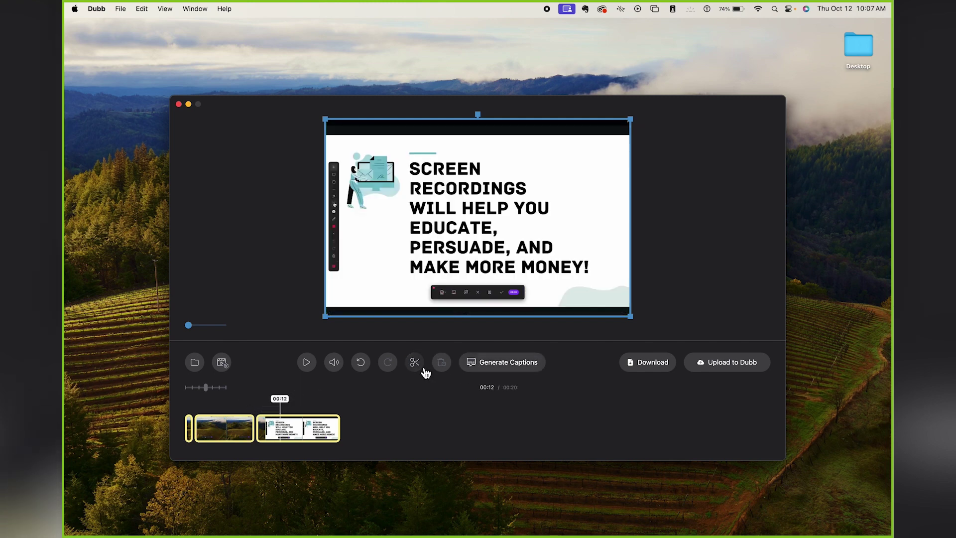
{"action": "left_click", "coordinate": [423, 369]}
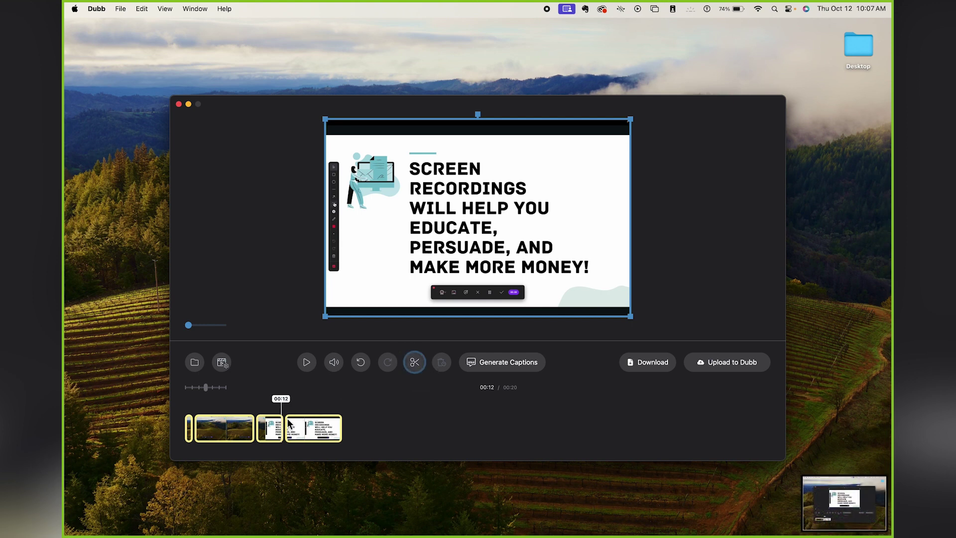
{"action": "left_click", "coordinate": [272, 426]}
{"action": "key", "text": "Delete"}
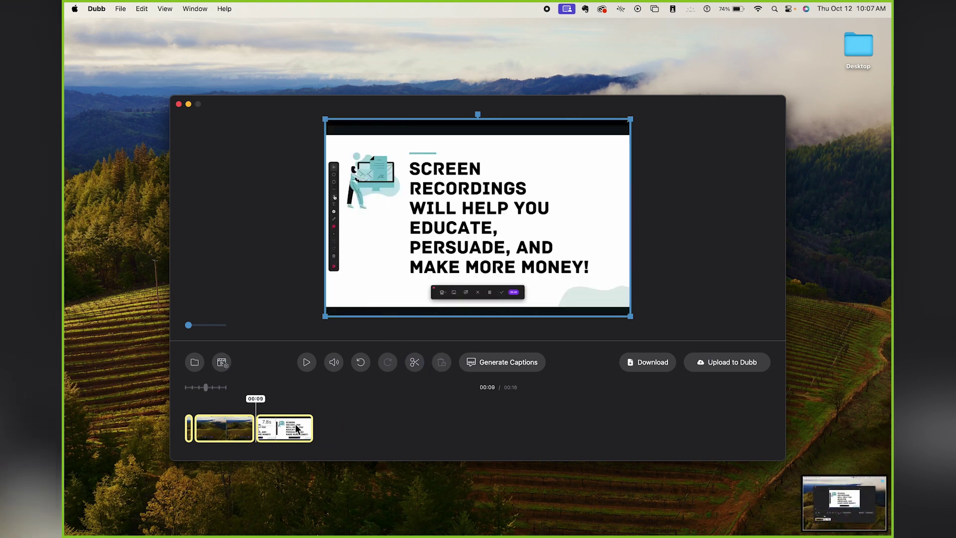
{"action": "left_click", "coordinate": [650, 365]}
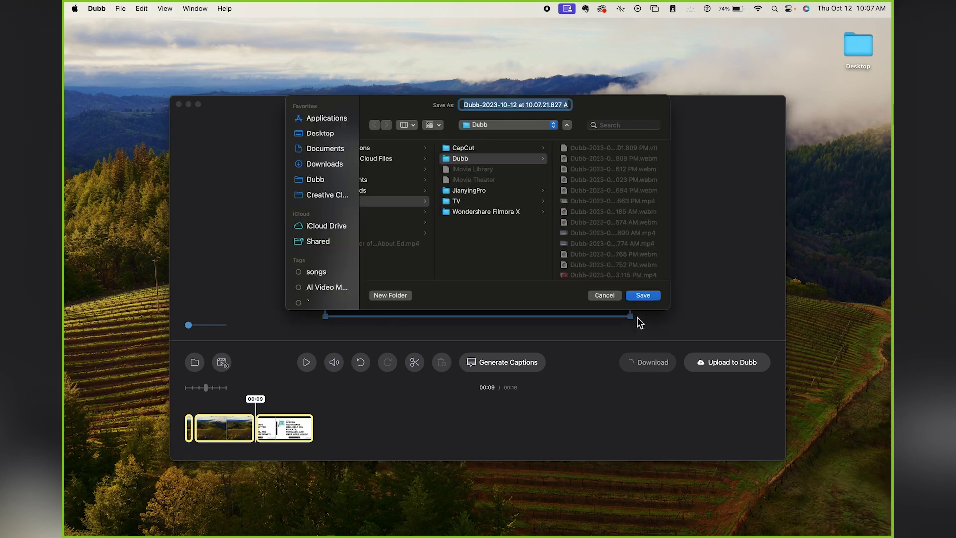
Step: Save the trimmed video locally and upload it to Dubb
{"action": "left_click", "coordinate": [645, 297]}
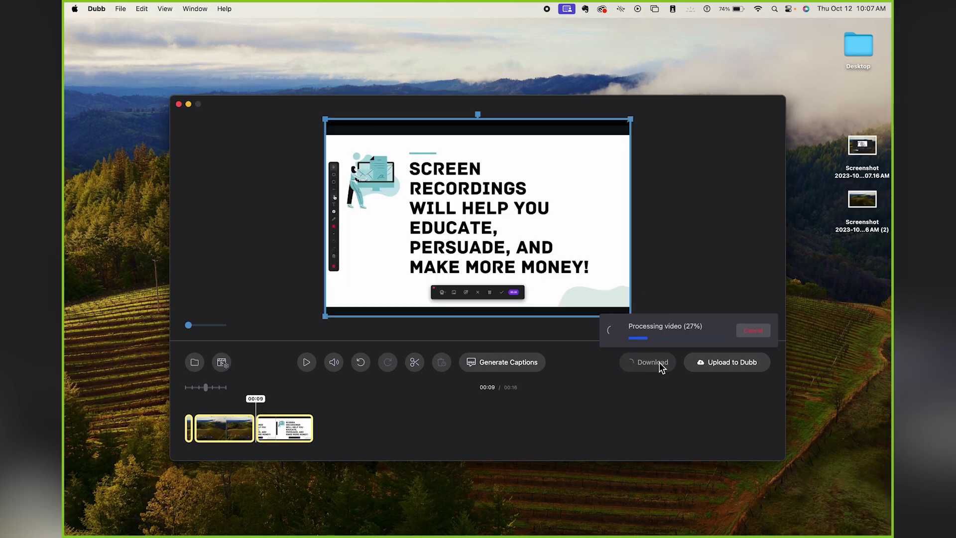
{"action": "left_click", "coordinate": [727, 365]}
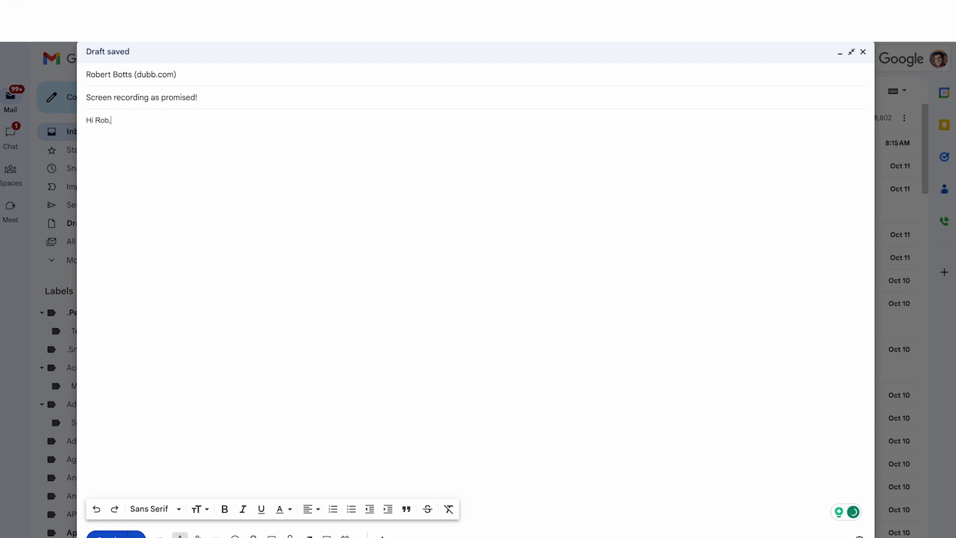
{"action": "key", "text": "Return"}
{"action": "key", "text": "Return"}
{"action": "type", "text": "Here's a screen recording about the Dubb Desktop A"}
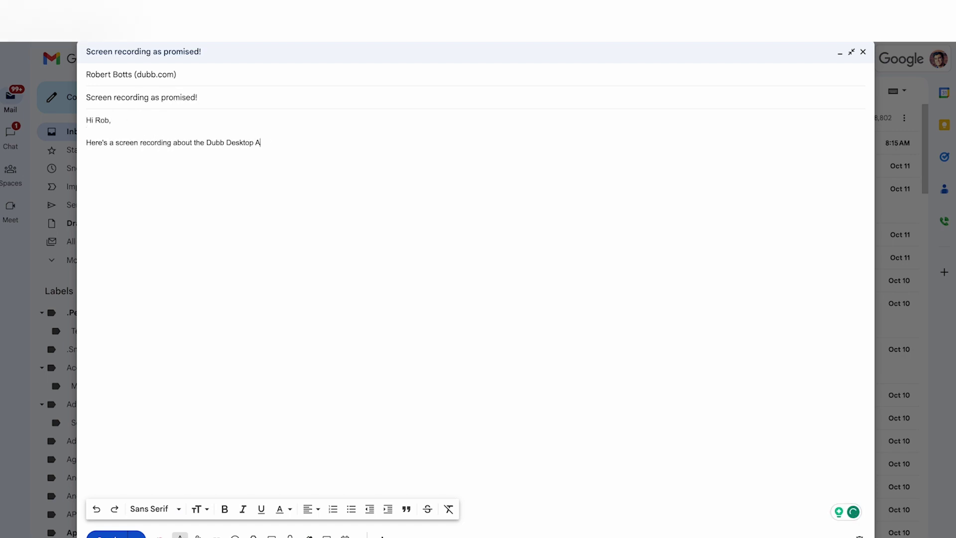
{"action": "key", "text": "super+Tab"}
{"action": "left_click", "coordinate": [747, 93]}
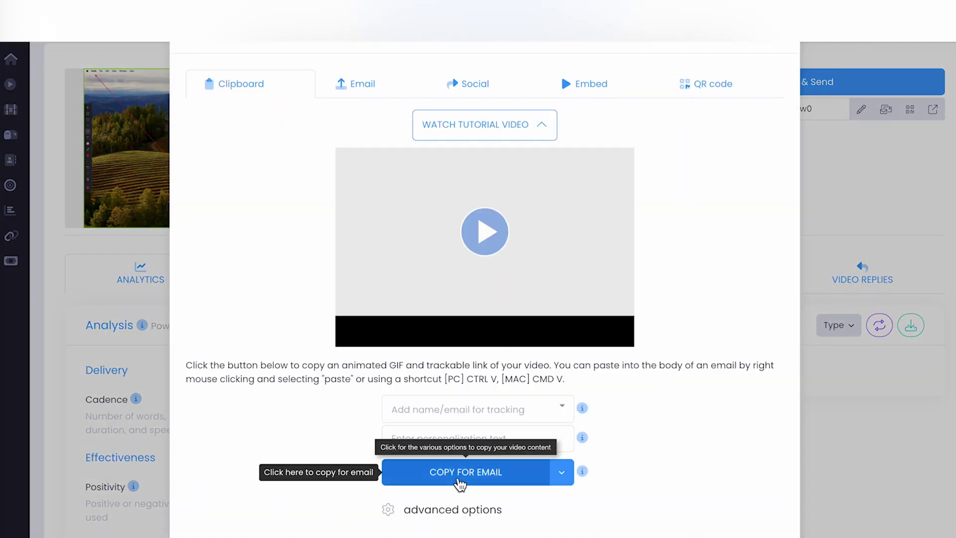
{"action": "left_click", "coordinate": [397, 478]}
{"action": "key", "text": "super+Tab"}
{"action": "key", "text": "super+v"}
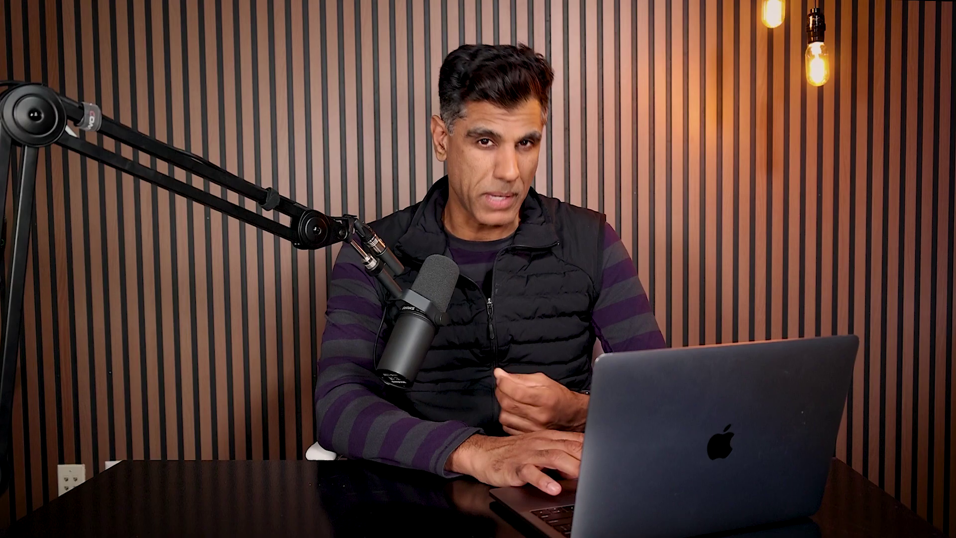